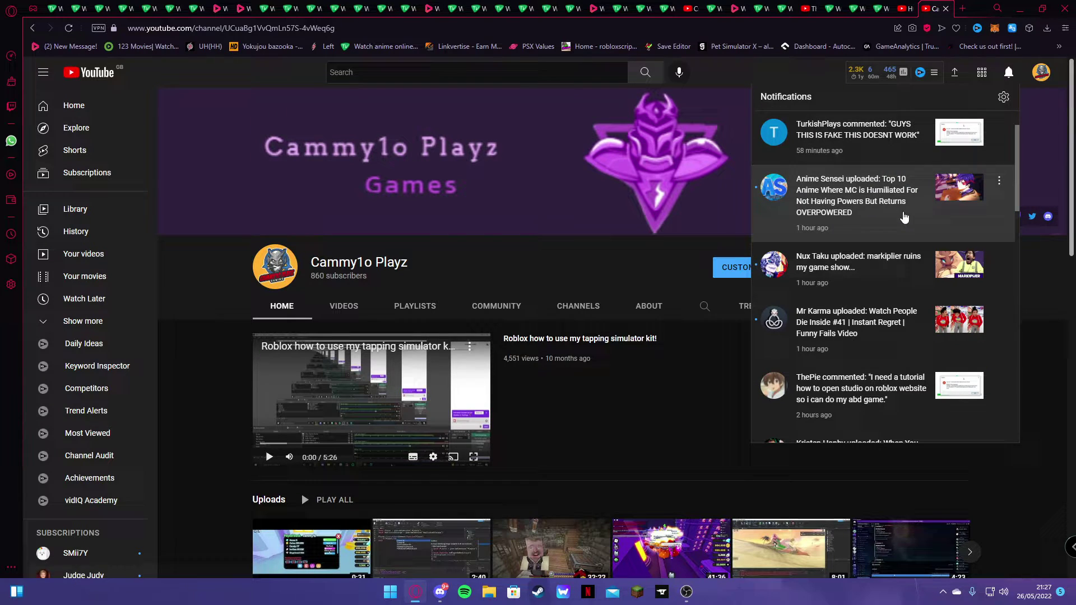
Leave the YouTube channel page and go to the Roblox home page by typing 'roblox' in the address bar.
scroll(876, 185, "down", 3)
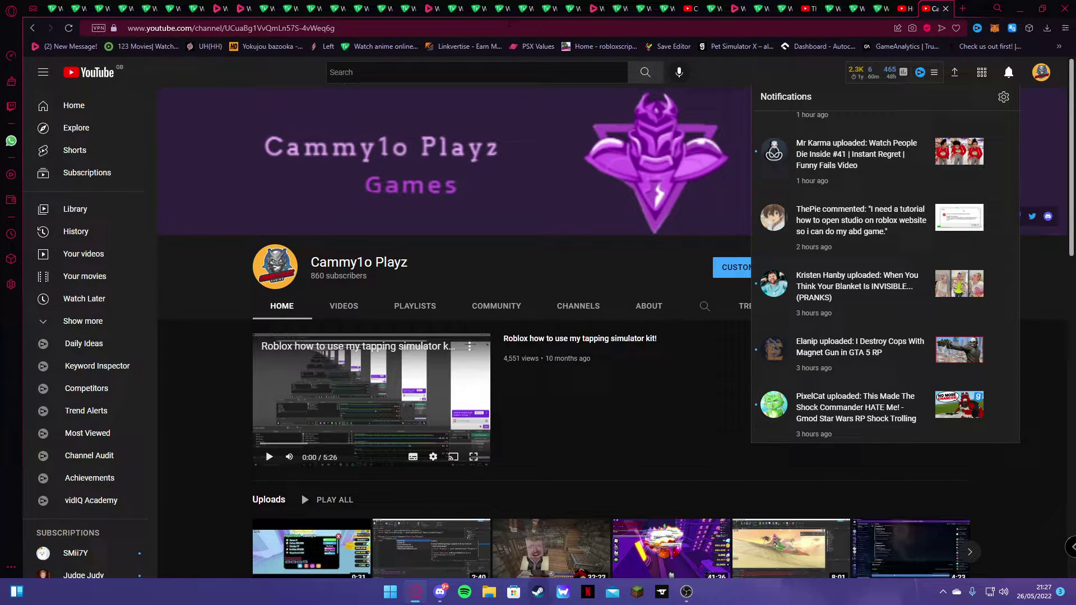
left_click(588, 179)
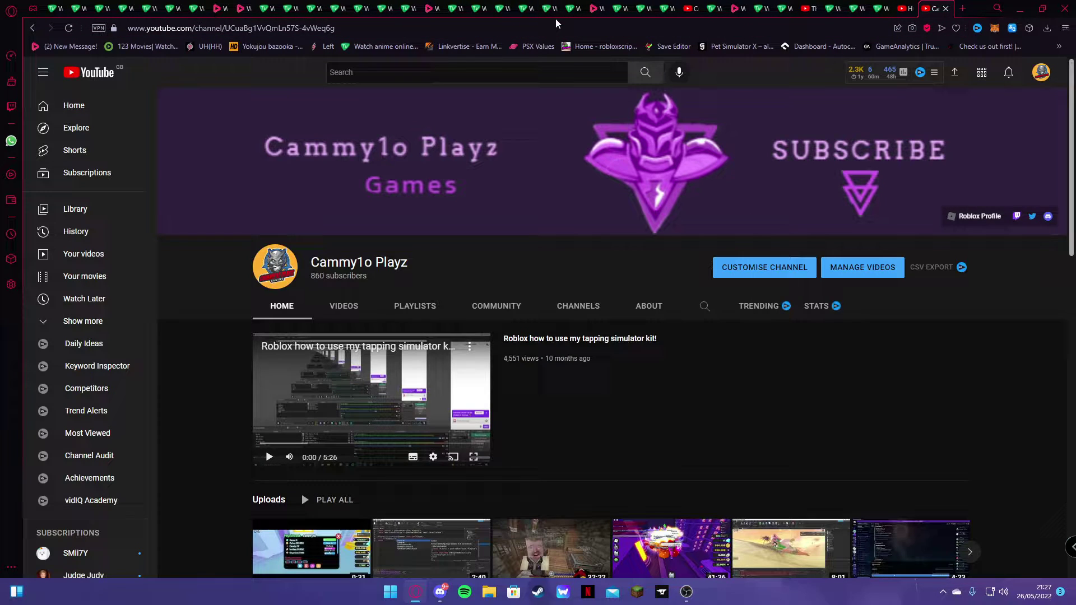
left_click(557, 20)
type("roblox")
key("Return")
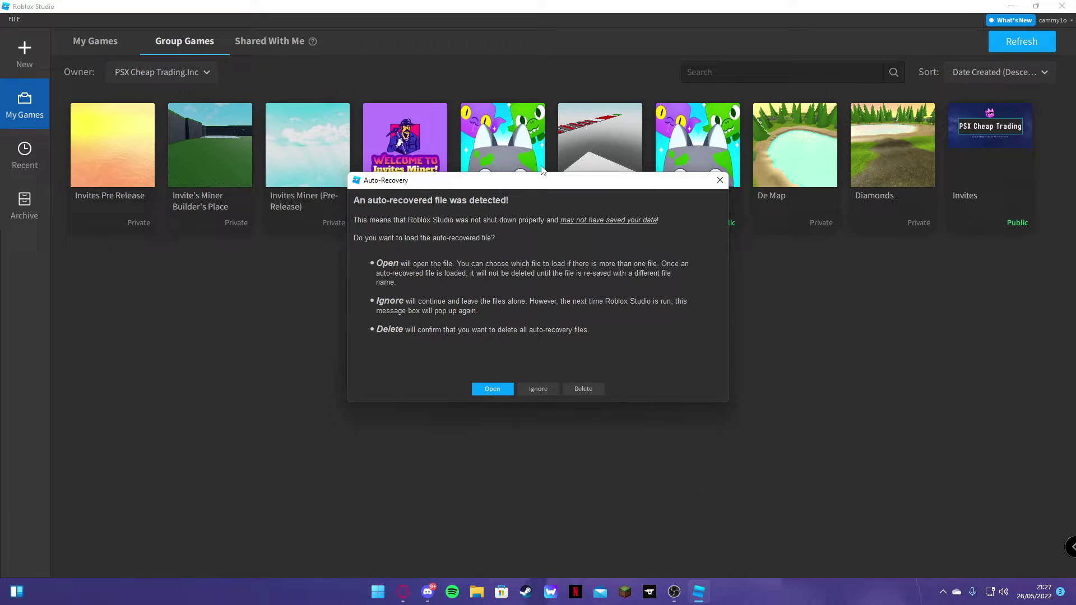
Dismiss auto-recovery, create a new Baseplate, and start publishing it as a new game.
left_click(552, 389)
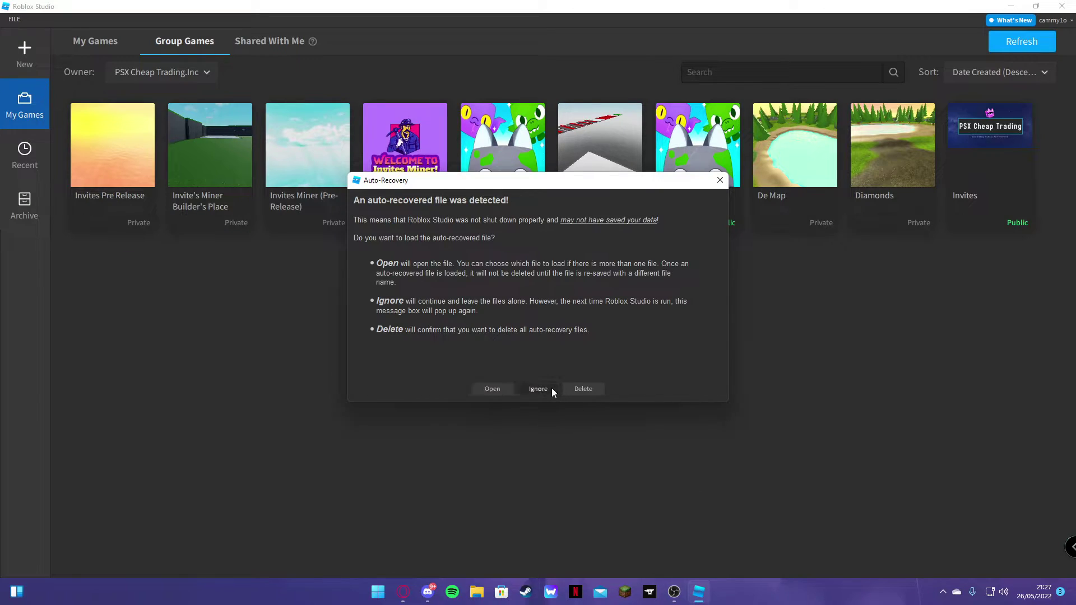
left_click(24, 52)
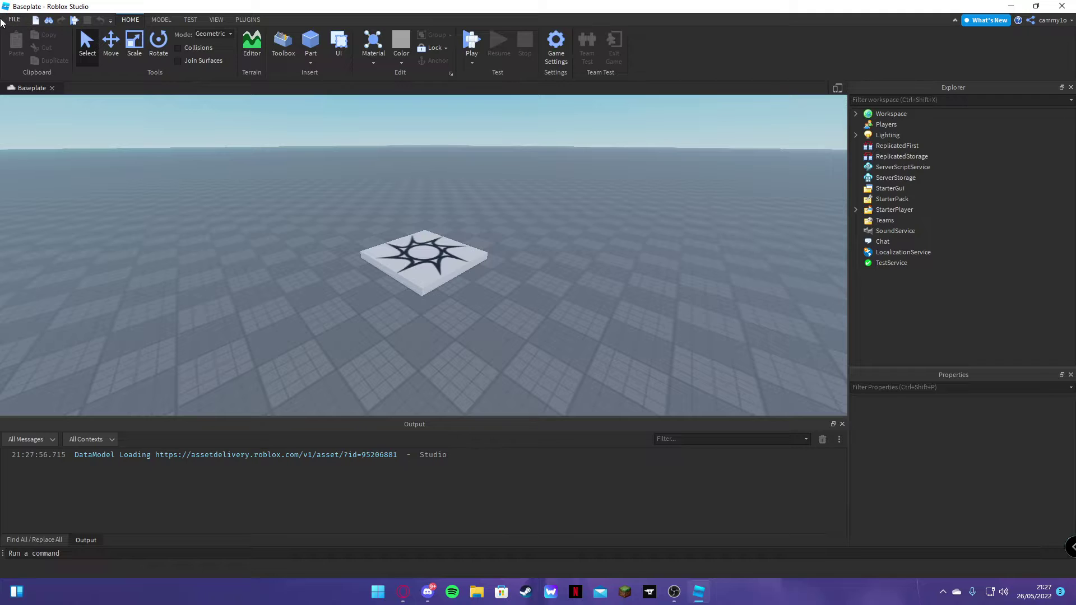
left_click(13, 20)
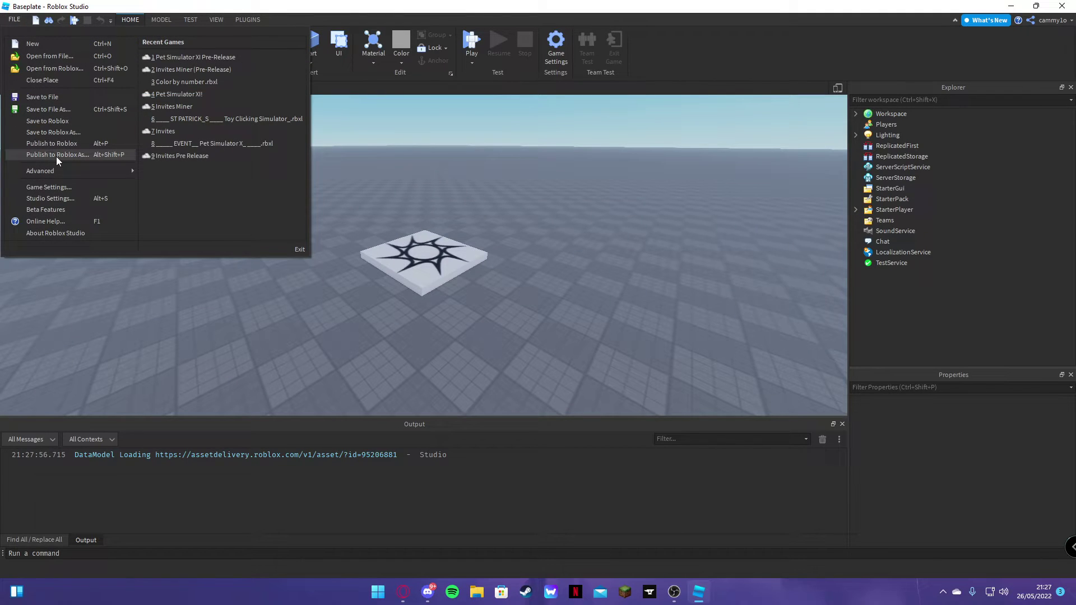
left_click(91, 155)
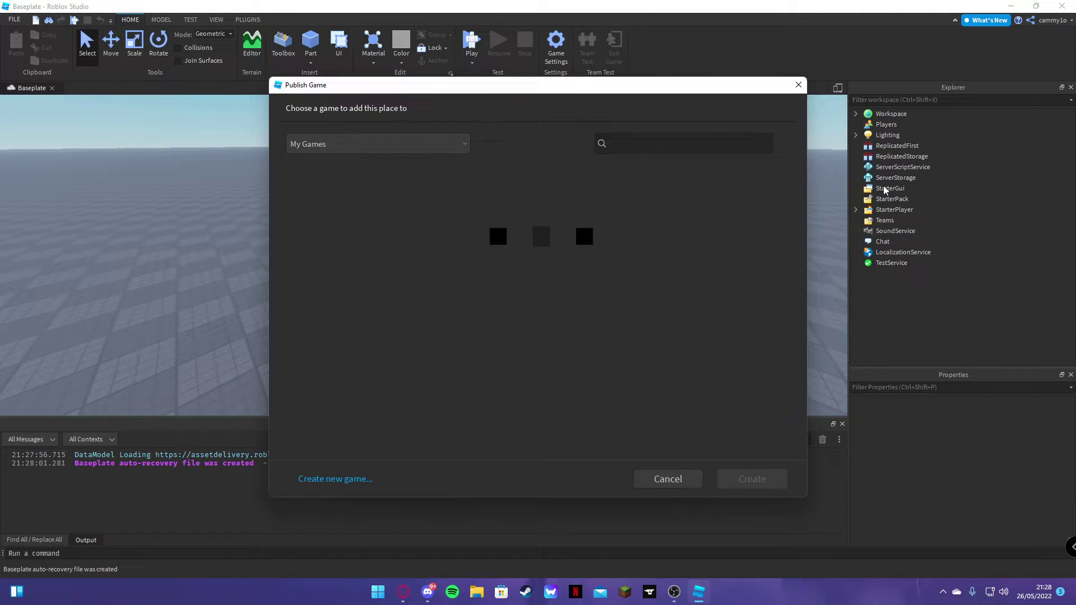
left_click(307, 479)
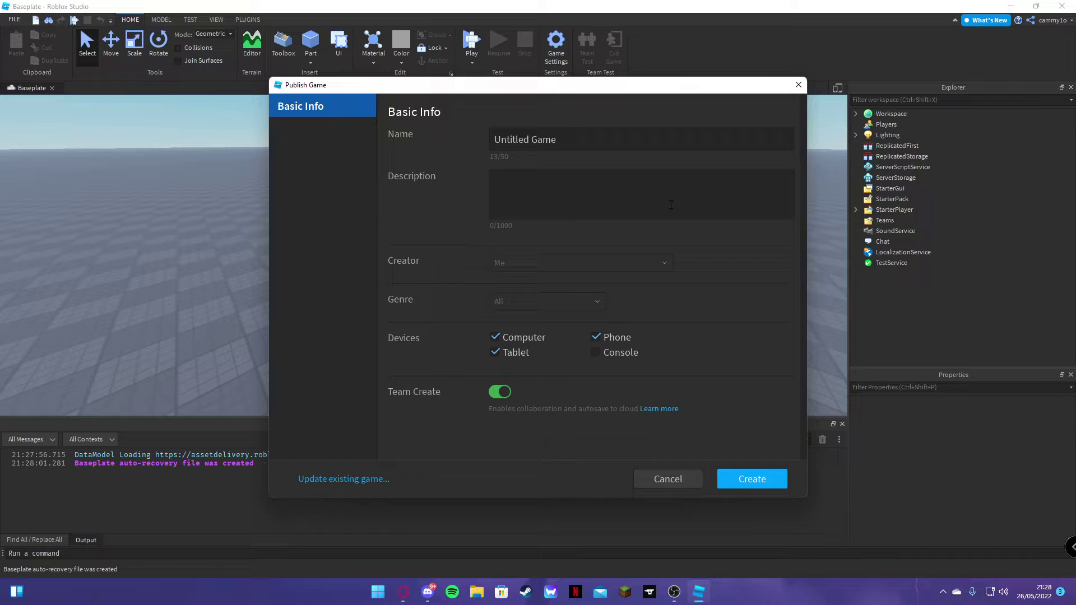
Name it 'Some game for a video', describe it 'okay here', turn off Team Create, and create it.
left_click(634, 145)
key("ctrl+a")
type("S")
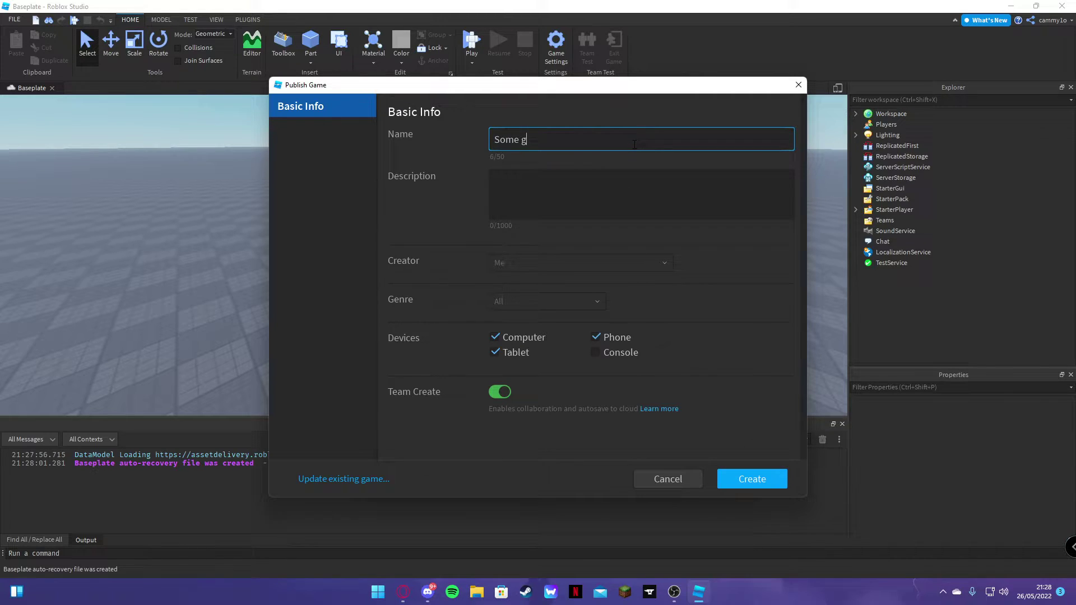
type("ome game for a video")
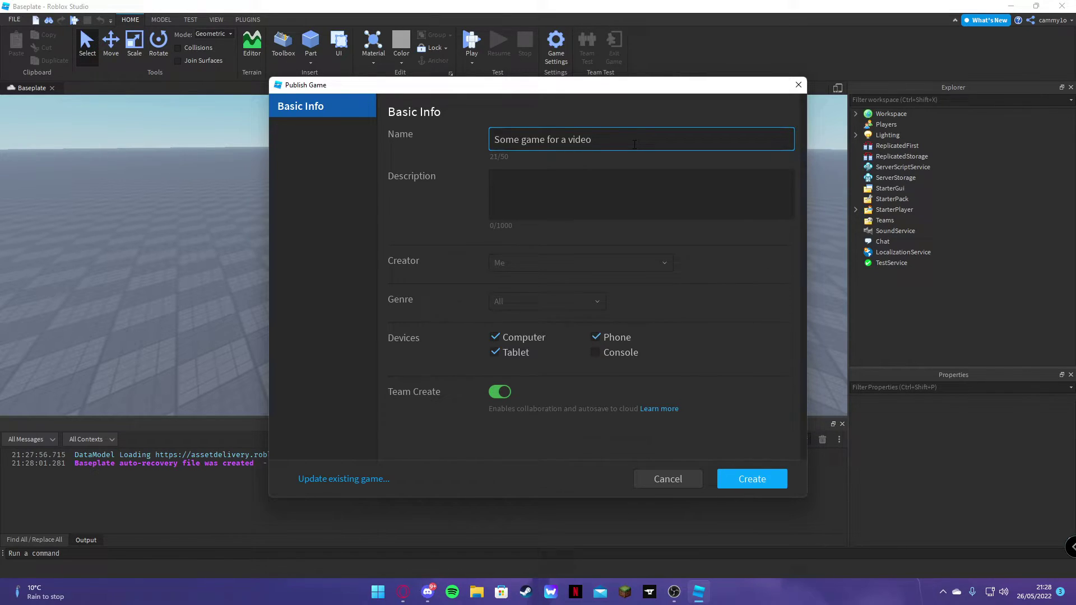
left_click(649, 199)
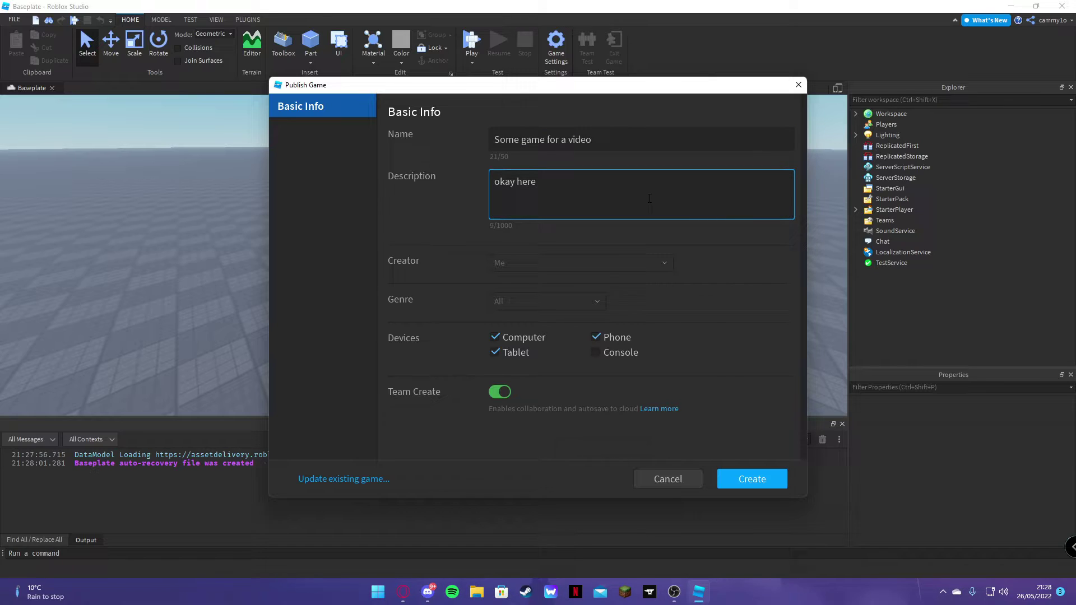
left_click(500, 392)
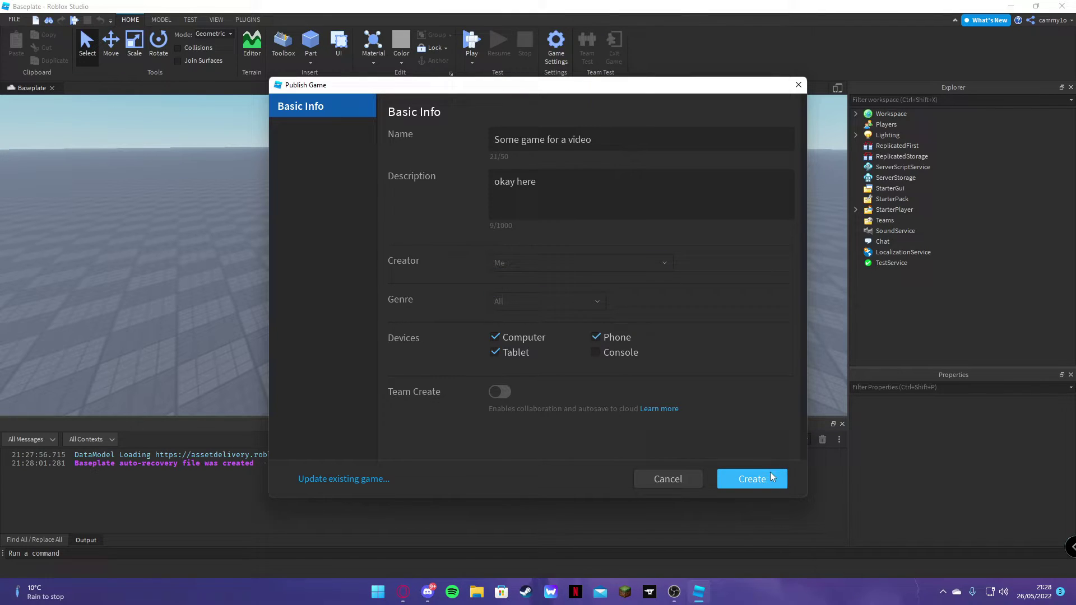
left_click(763, 486)
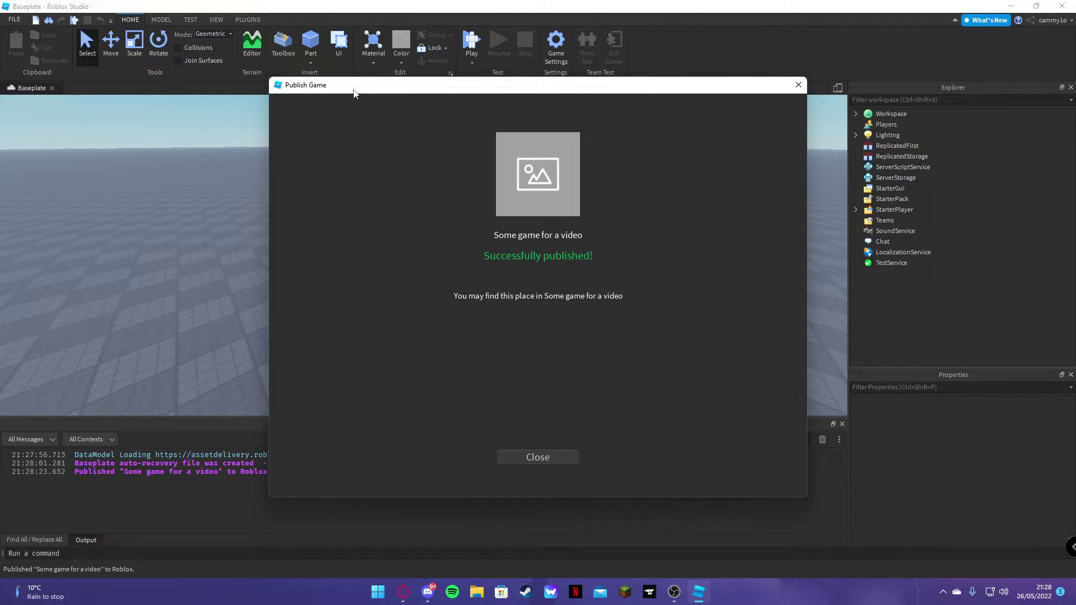
left_click(553, 454)
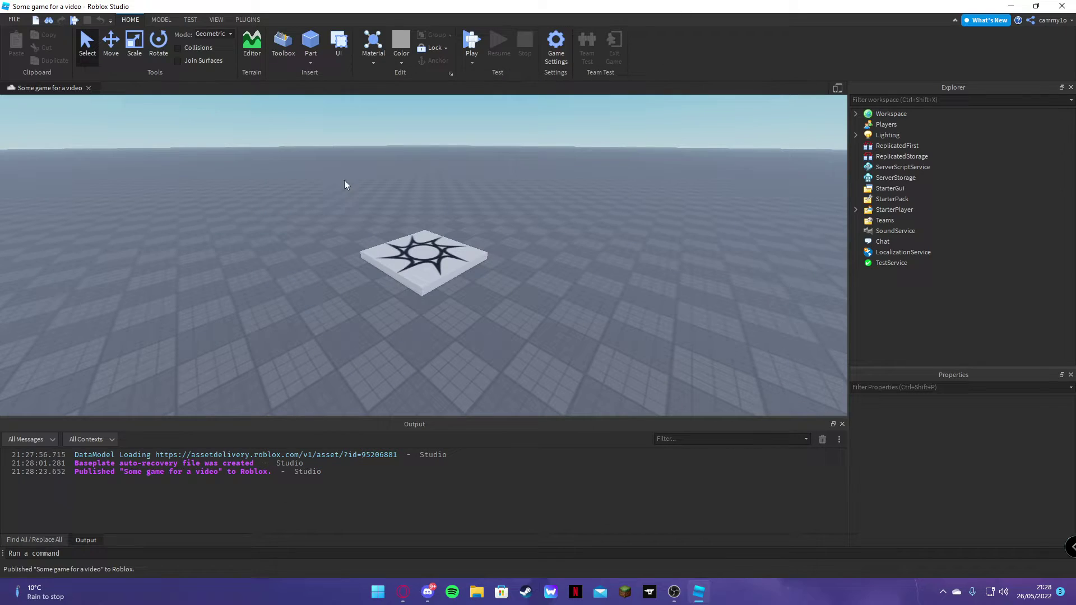
Switch to the browser and review the Creations page's list of experiences.
left_click(403, 592)
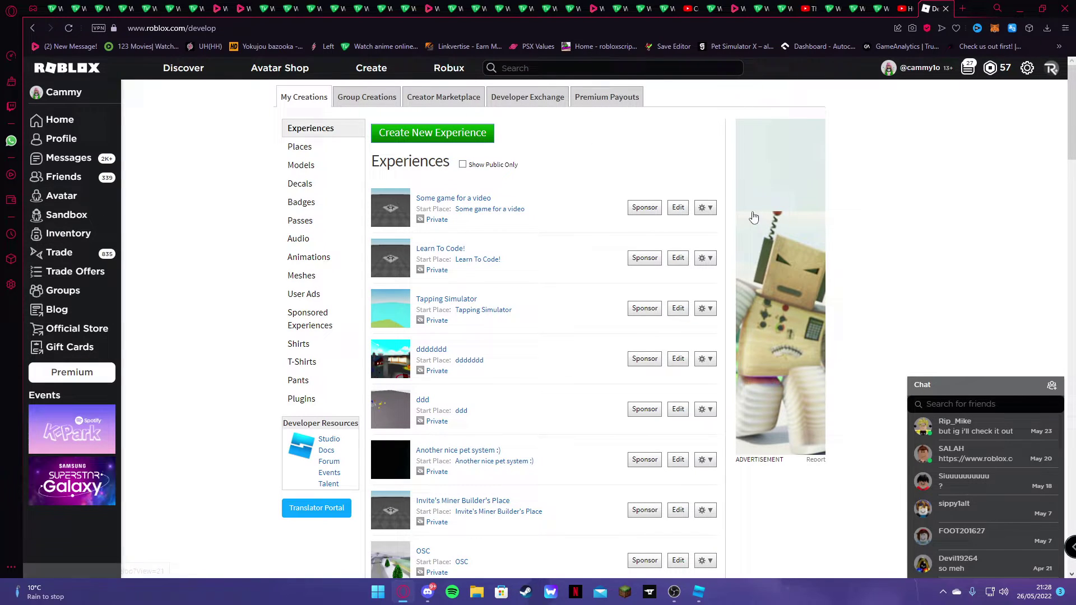
scroll(487, 302, "down", 5)
scroll(488, 303, "up", 5)
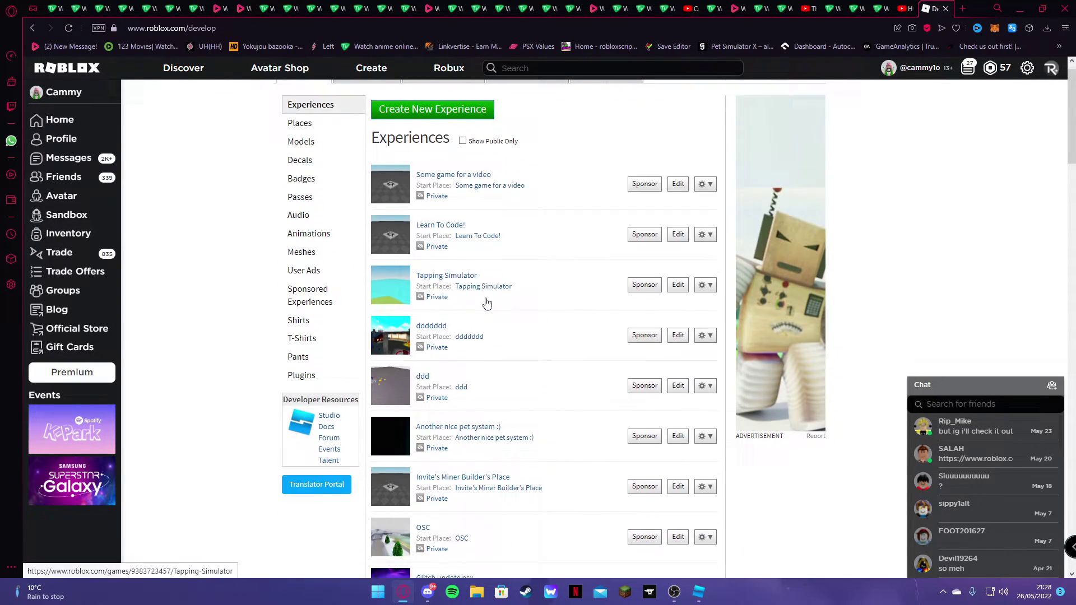
scroll(486, 302, "down", 10)
scroll(487, 291, "up", 10)
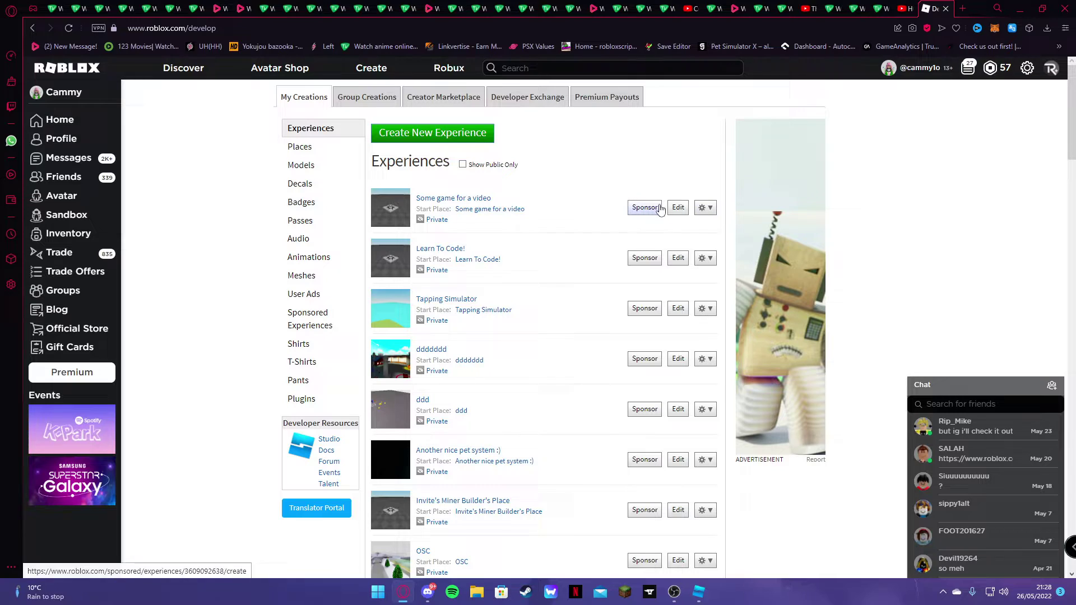
Check the gear options for 'Some game for a video' and collapse the Chat panel.
left_click(710, 212)
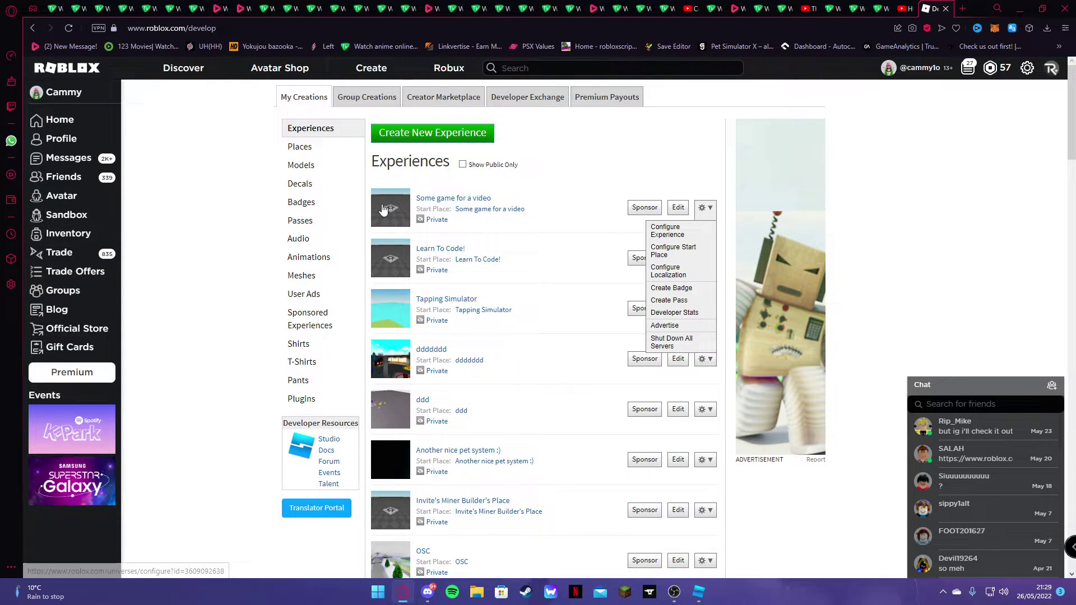
scroll(420, 205, "up", 5)
scroll(420, 206, "down", 4)
scroll(420, 206, "up", 3)
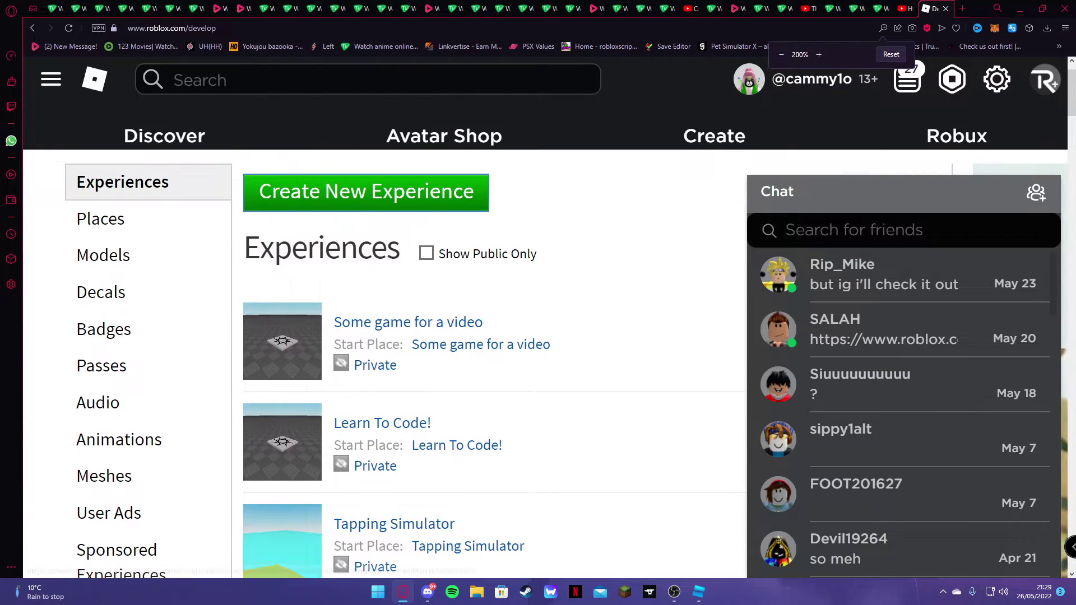
left_click(912, 209)
scroll(380, 317, "down", 2)
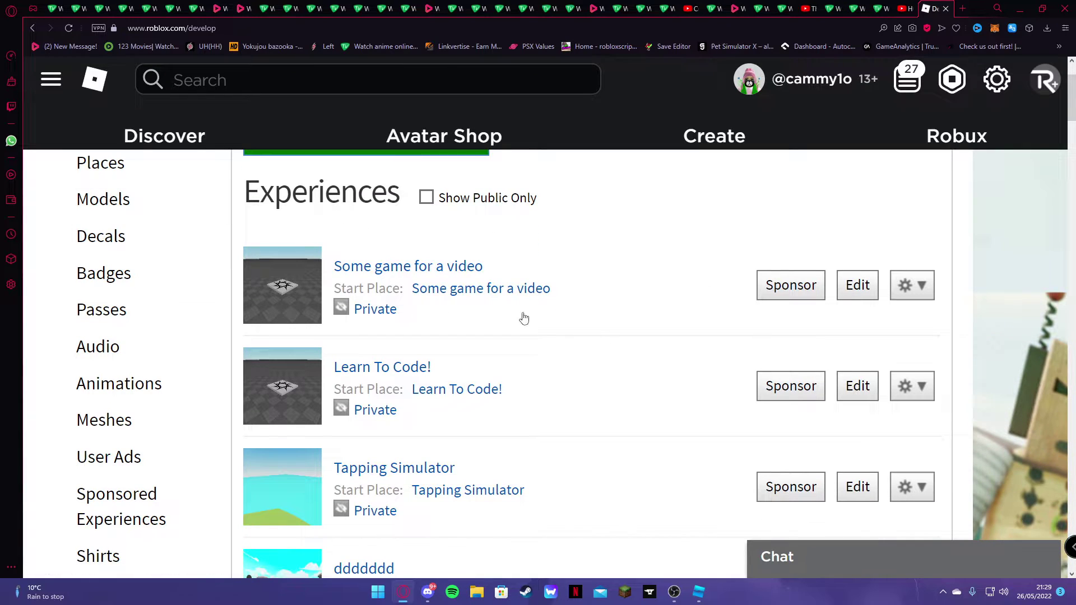
Set 'Some game for a video' privacy to Public, save, and return to its game page.
left_click(382, 274)
key("ctrl+minus")
key("ctrl+minus")
key("ctrl+minus")
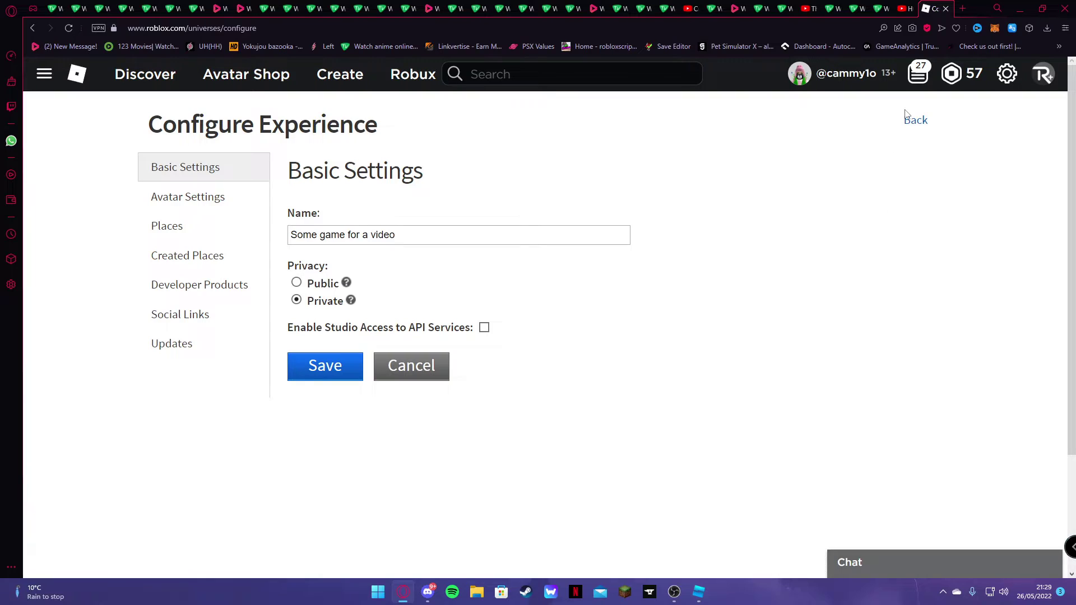
left_click(297, 283)
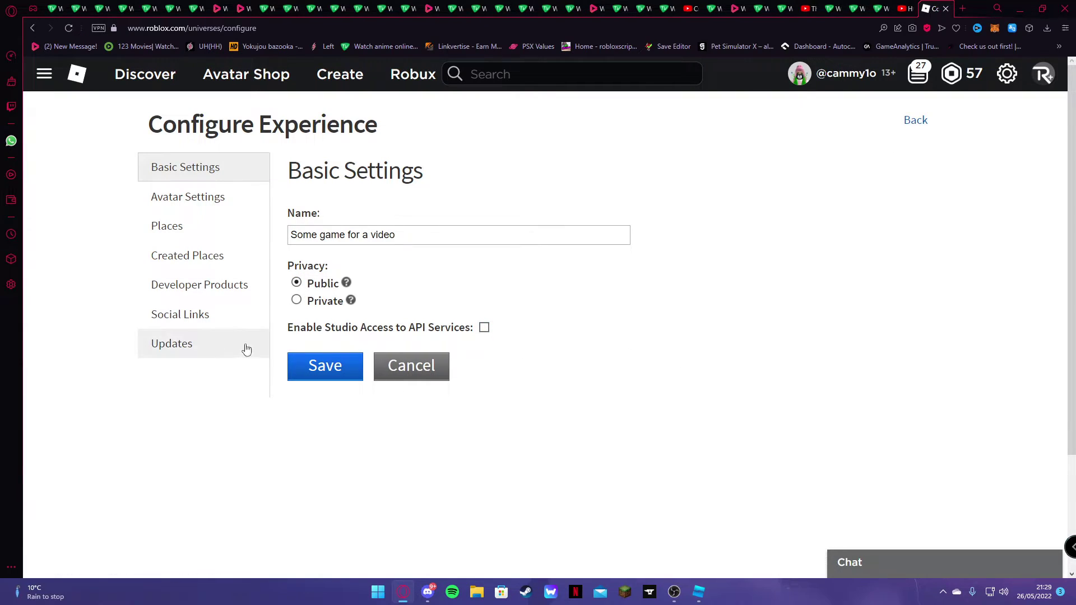
left_click(361, 371)
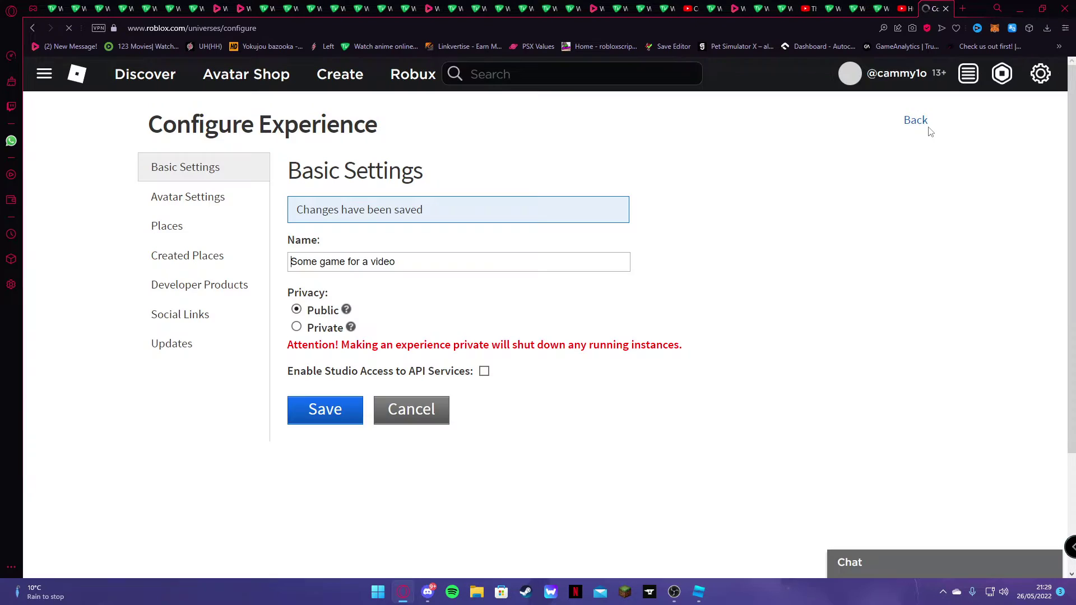
left_click(918, 123)
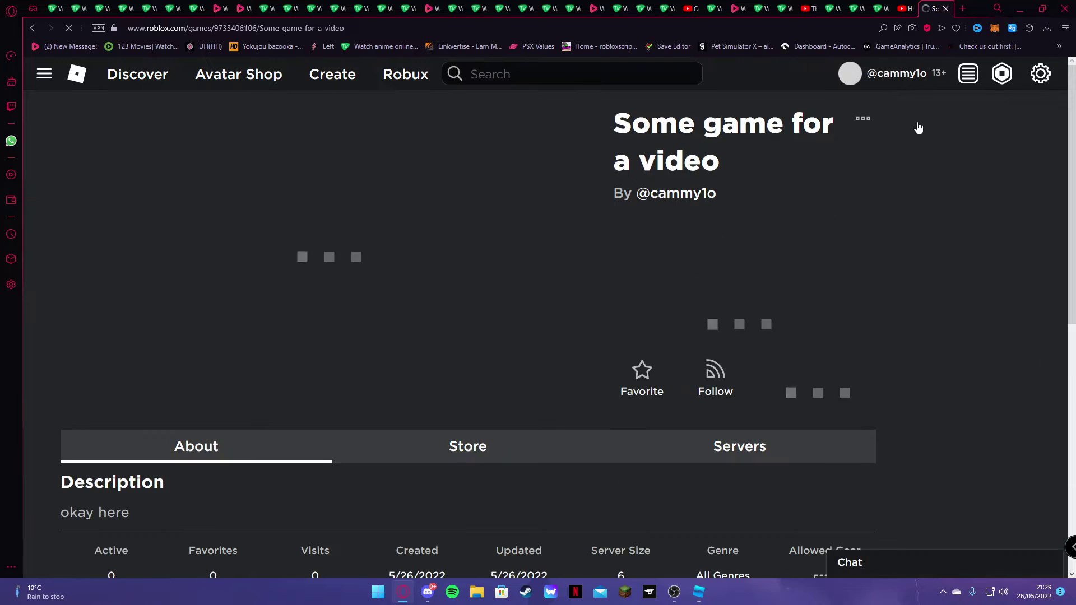
Favorite the game, visit the Roblox home page, then go back to the game page.
scroll(678, 190, "down", 2)
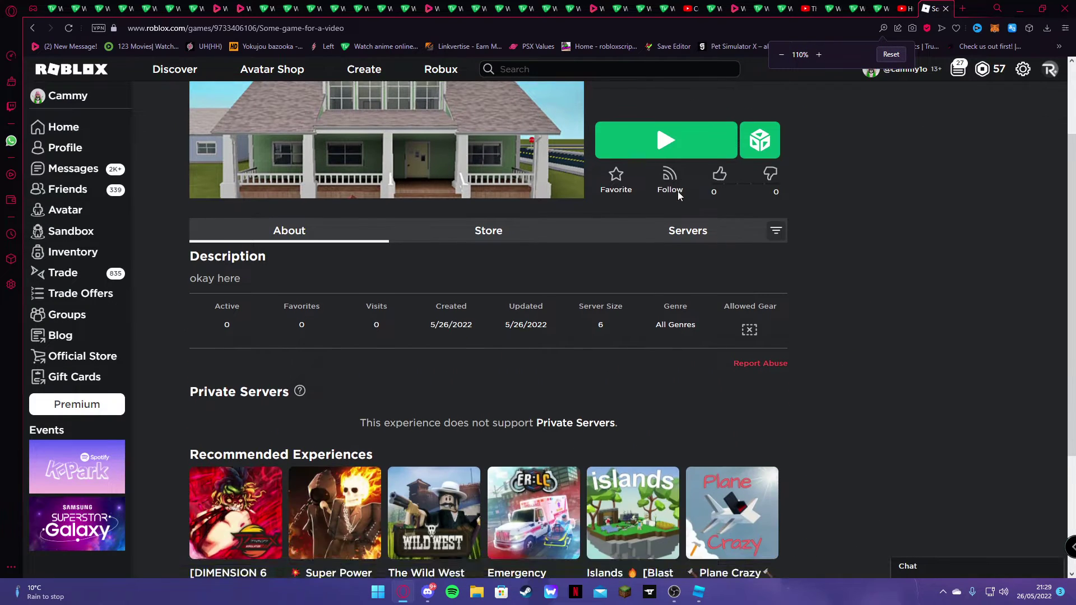
scroll(677, 191, "up", 2)
left_click(614, 287)
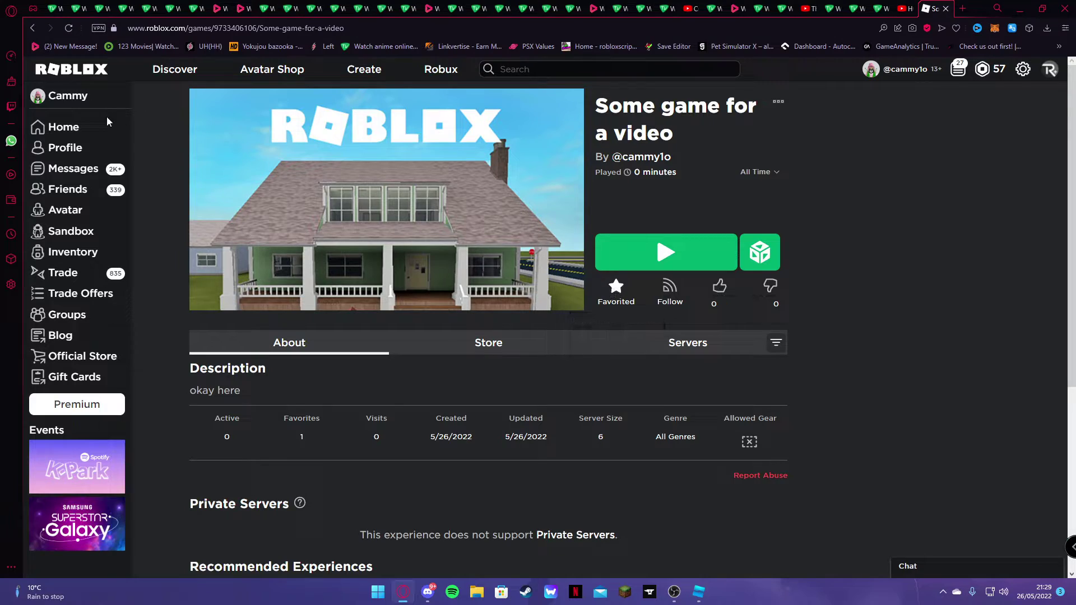
left_click(76, 123)
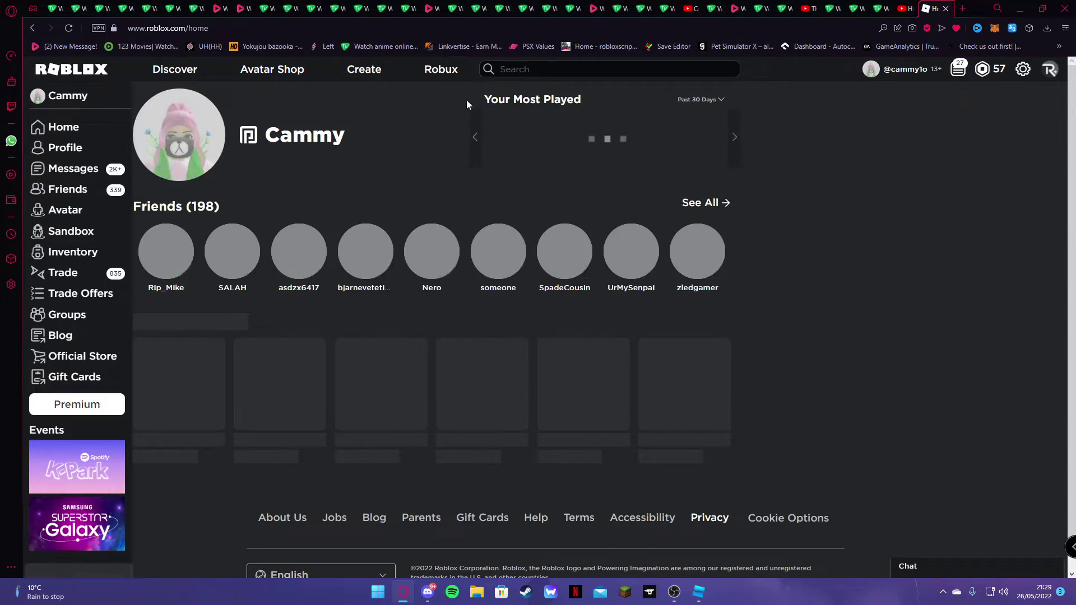
scroll(221, 244, "down", 9)
scroll(221, 244, "down", 10)
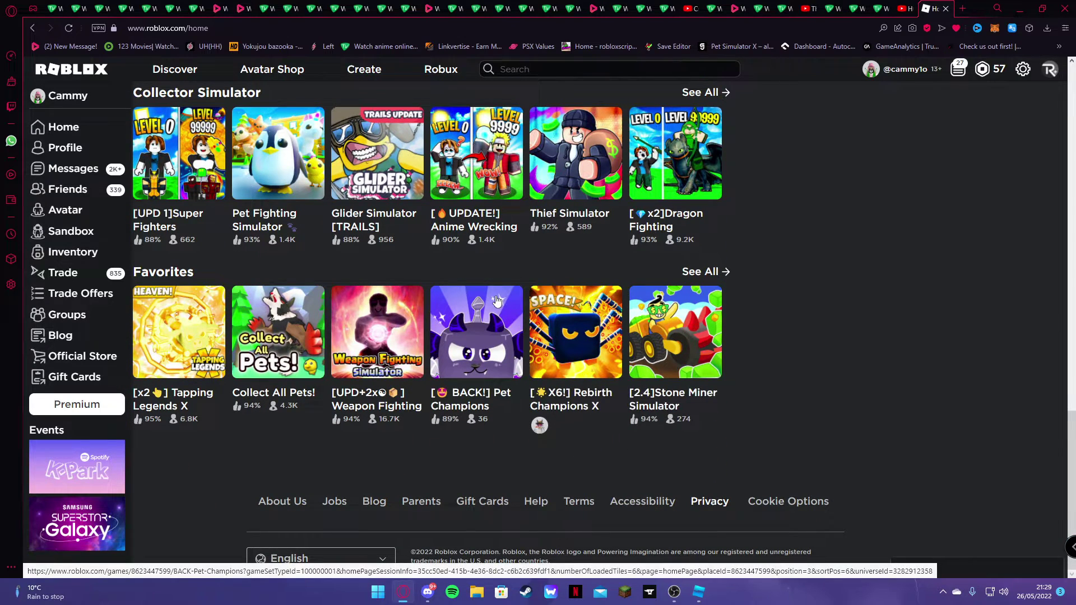
key("alt+Left")
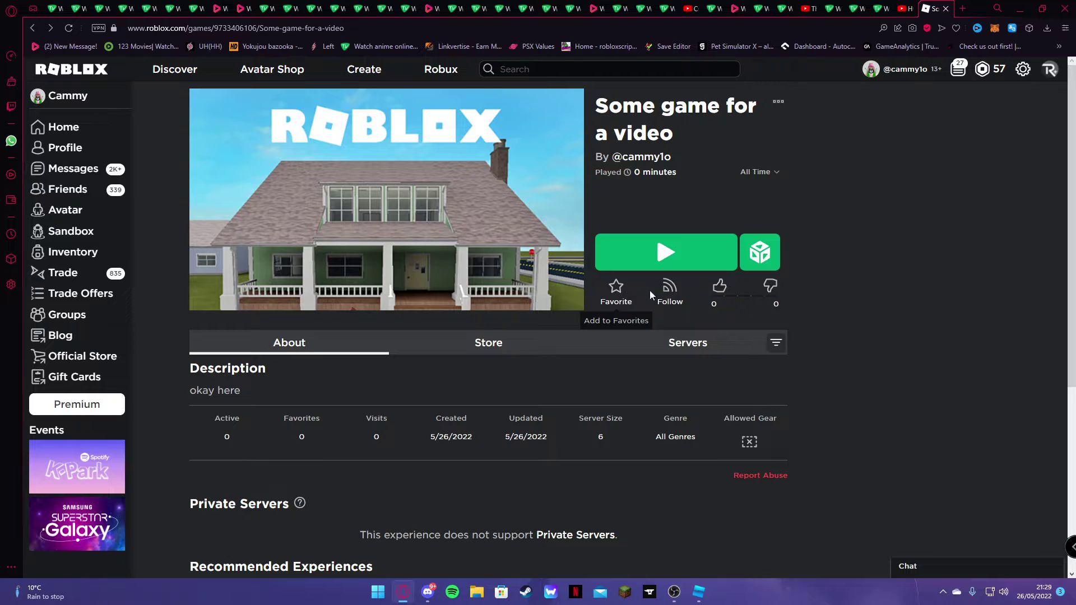
Bring up the '...' options menu beside the game title.
right_click(632, 330)
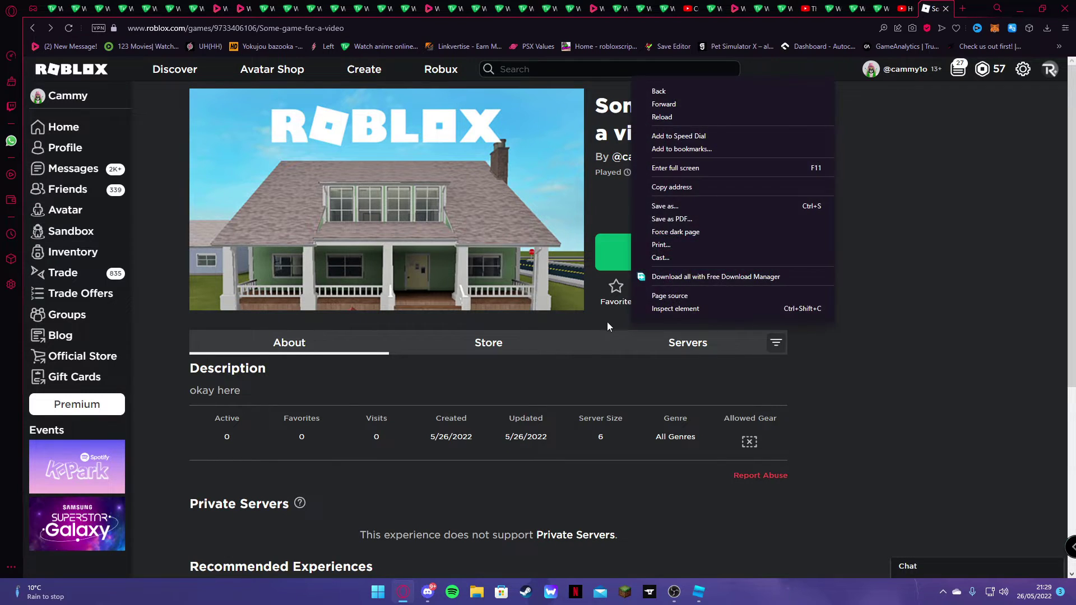
left_click(611, 328)
right_click(619, 316)
left_click(588, 318)
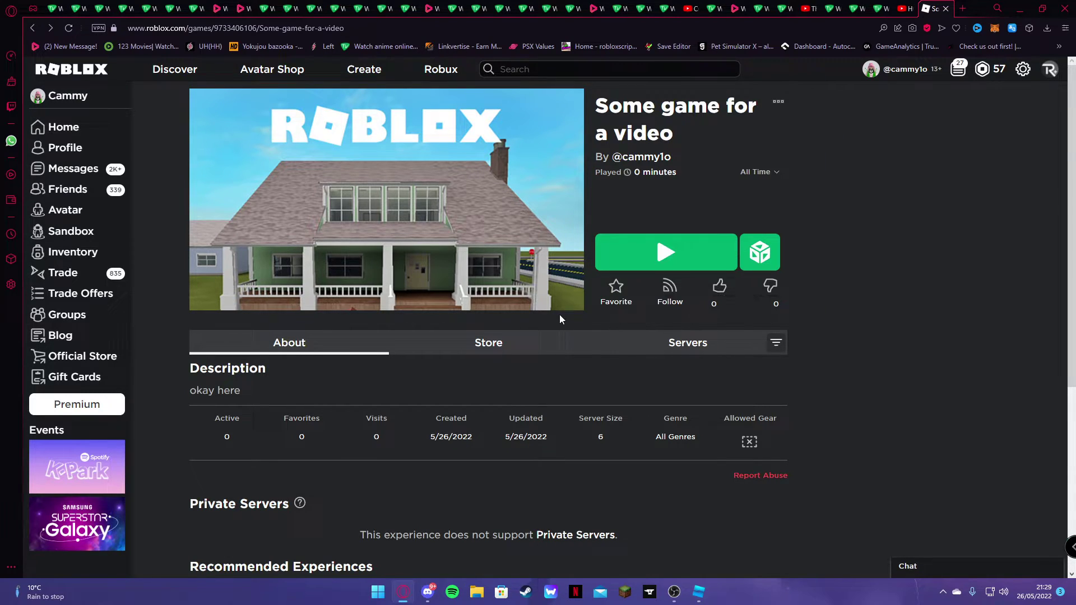
left_click(778, 102)
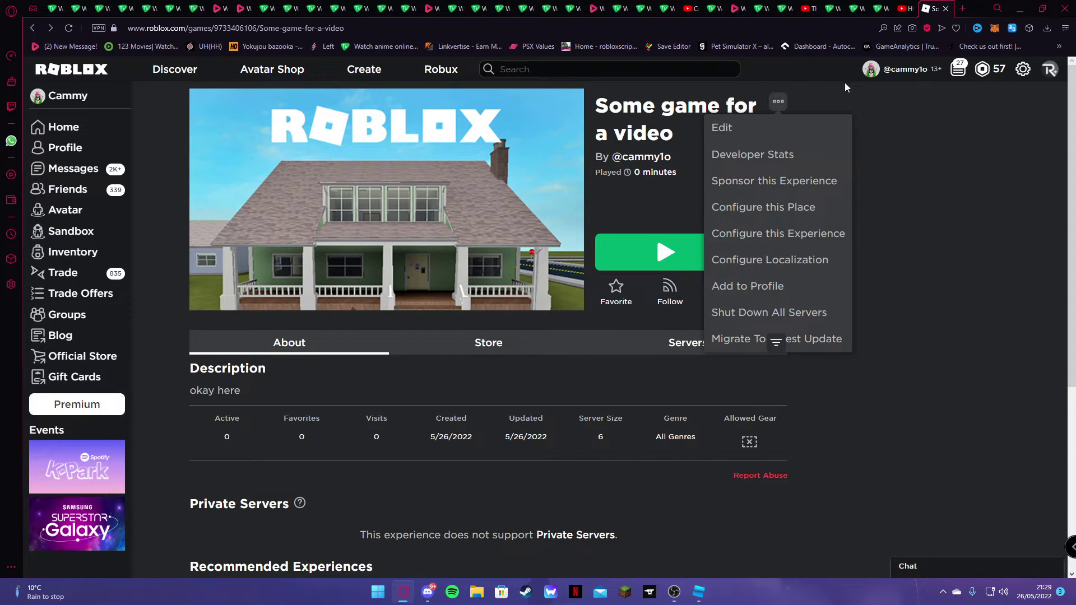
Launch the game in Studio via Edit, check the baseplate, then close Studio.
left_click(771, 132)
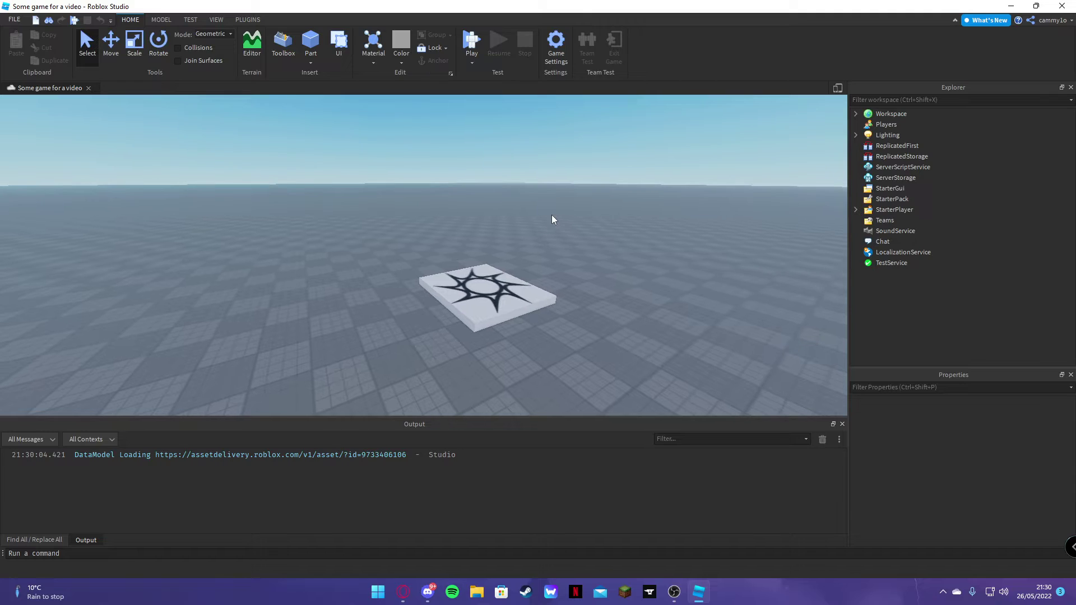
right_click(371, 256)
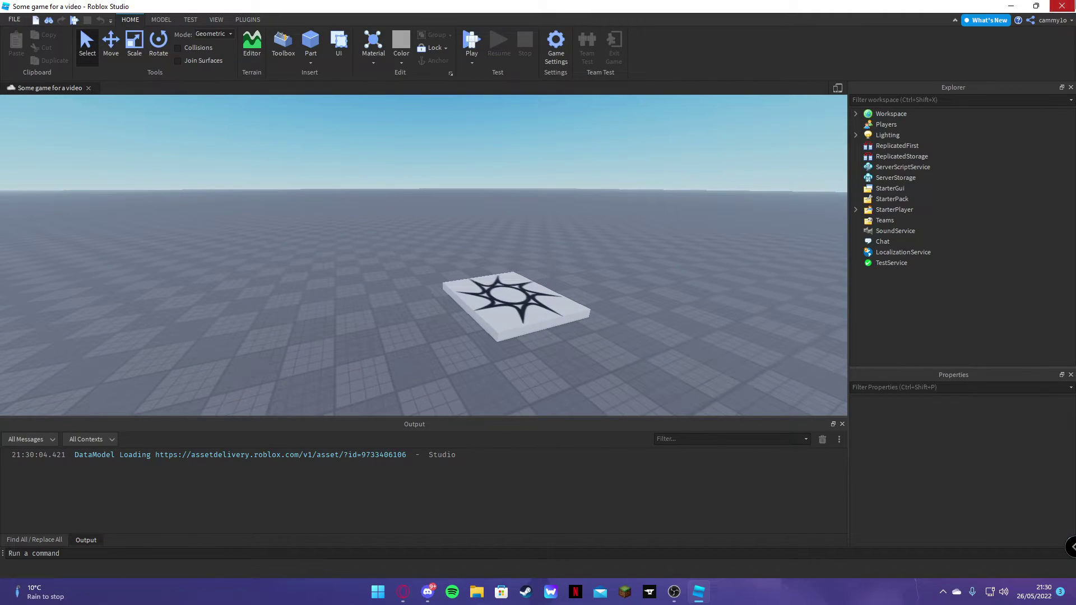
left_click(1062, 6)
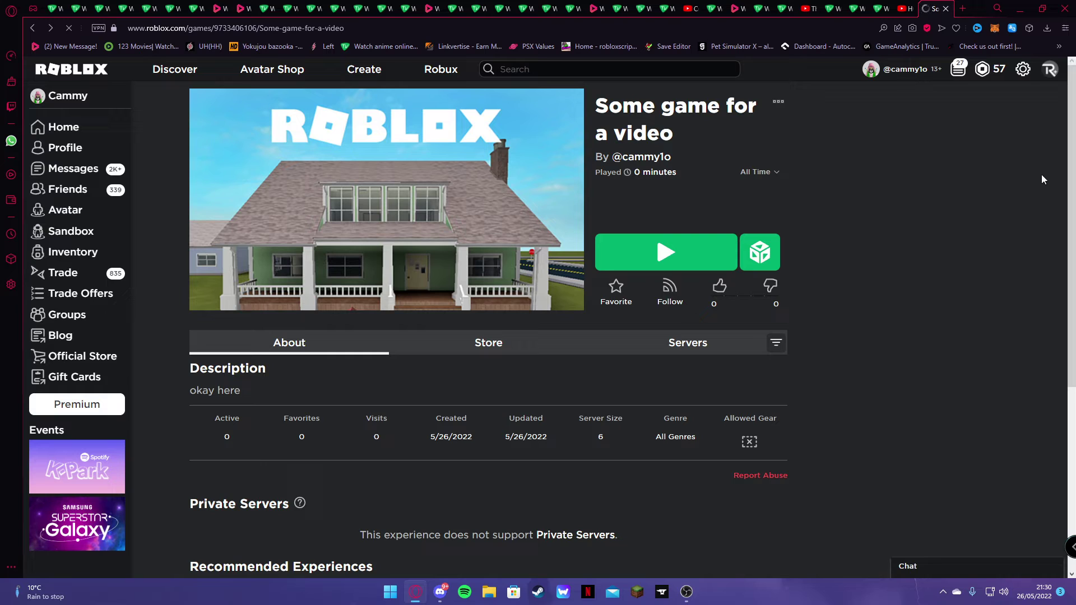
Scroll to the profile Statistics and highlight the 06/06/2016 join date, then deselect it.
scroll(480, 451, "down", 10)
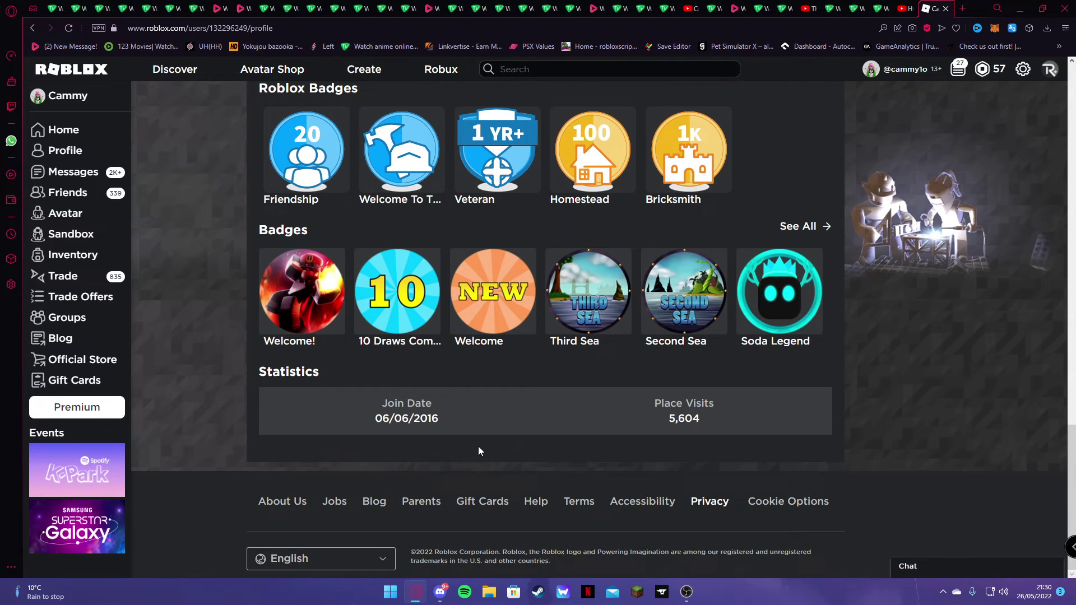
left_click_drag(443, 425, 339, 430)
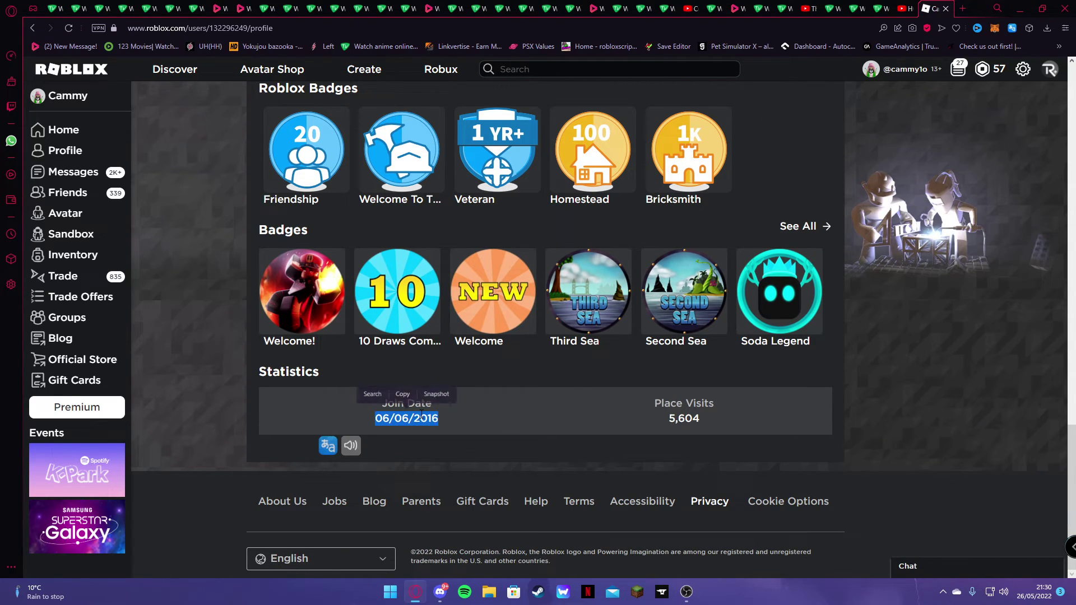
double_click(413, 426)
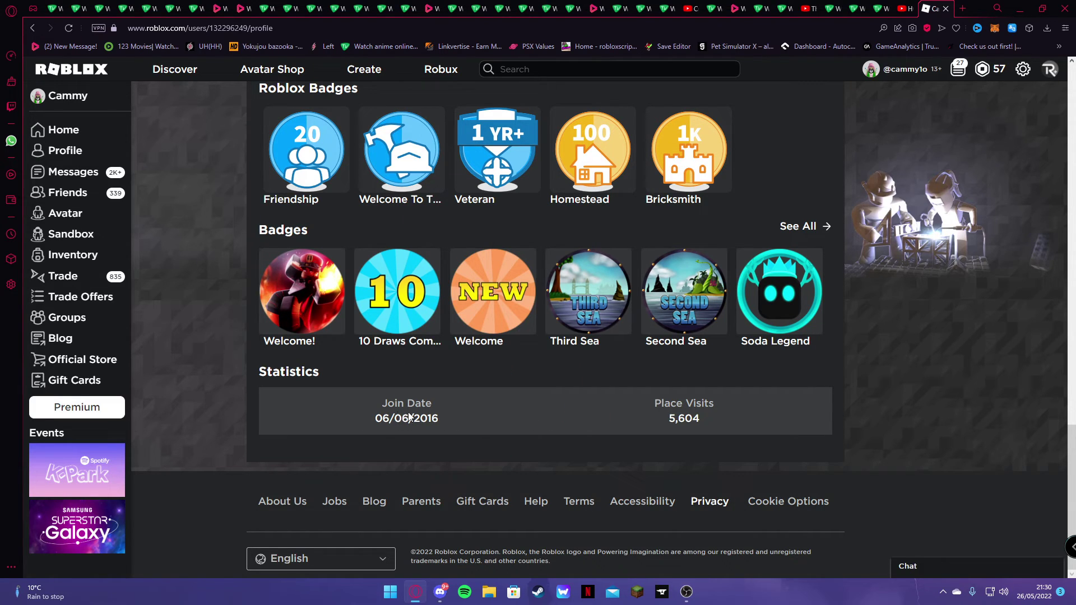
left_click_drag(444, 419, 420, 418)
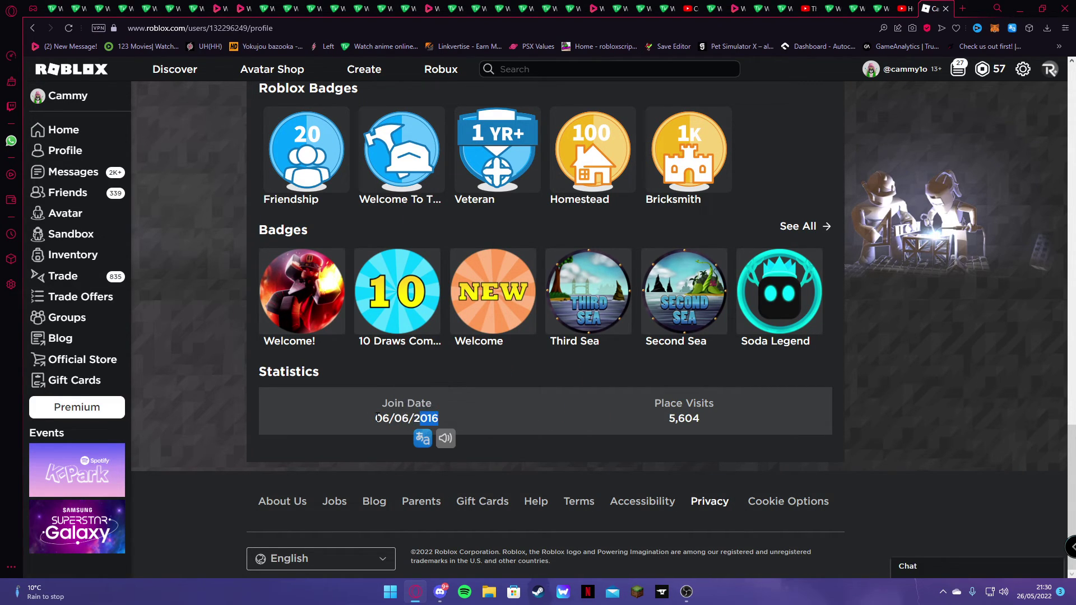
left_click(297, 429)
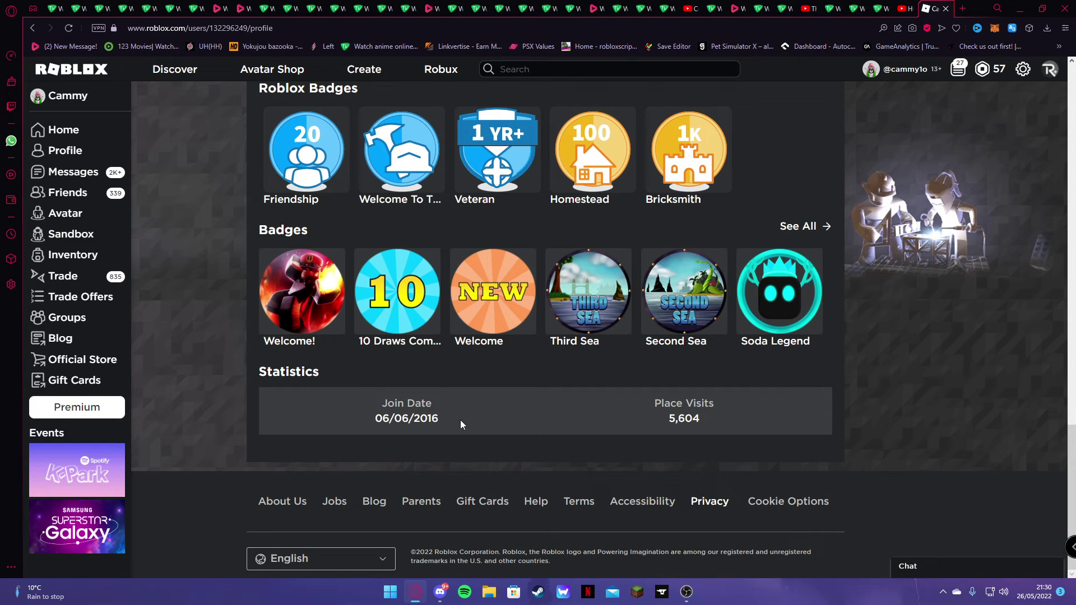